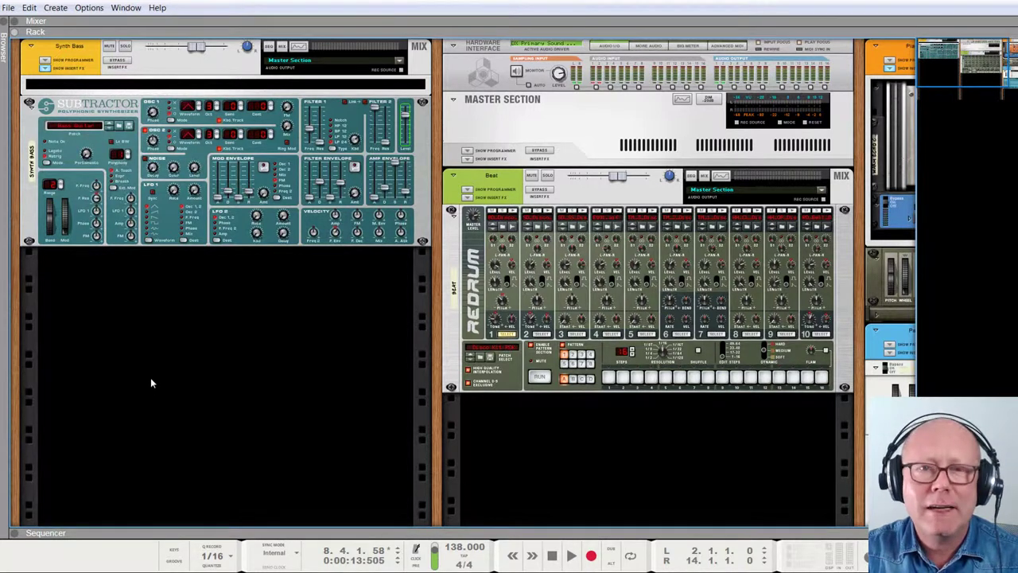
Create a Thor synthesizer in the empty rack space below the SubTractor and unfold its programmer
right_click(172, 314)
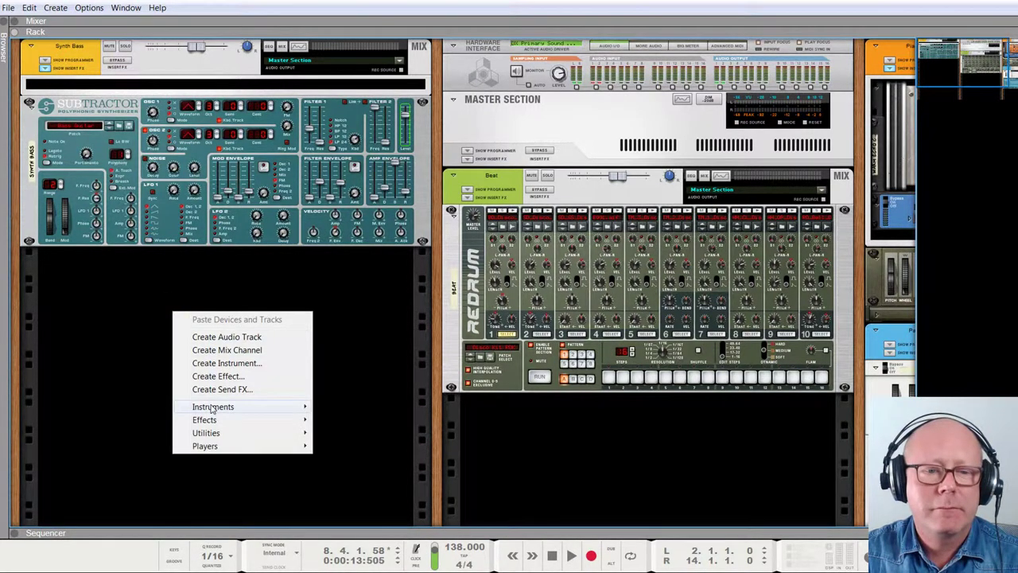
mouse_move(213, 408)
left_click(352, 433)
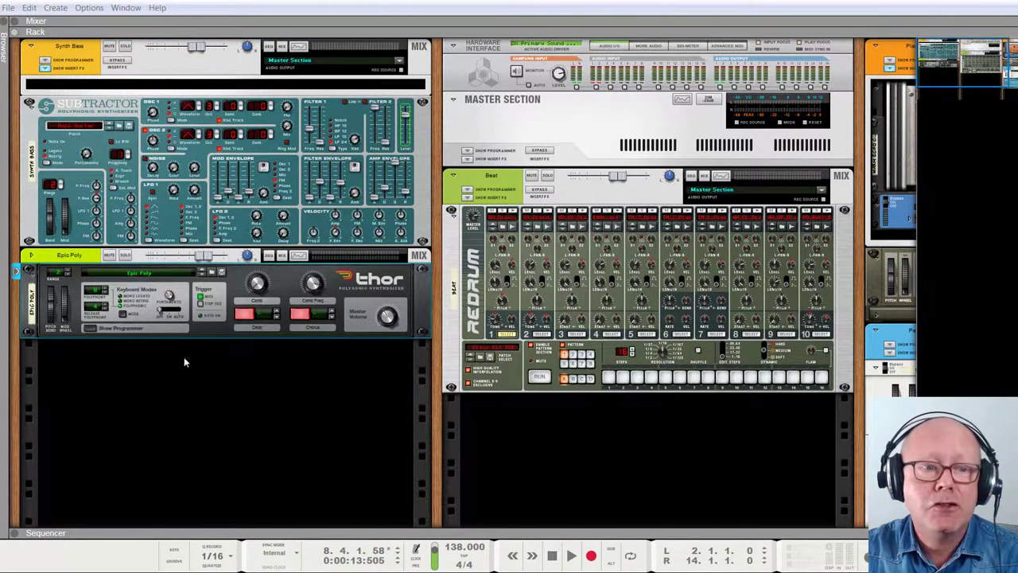
left_click(89, 328)
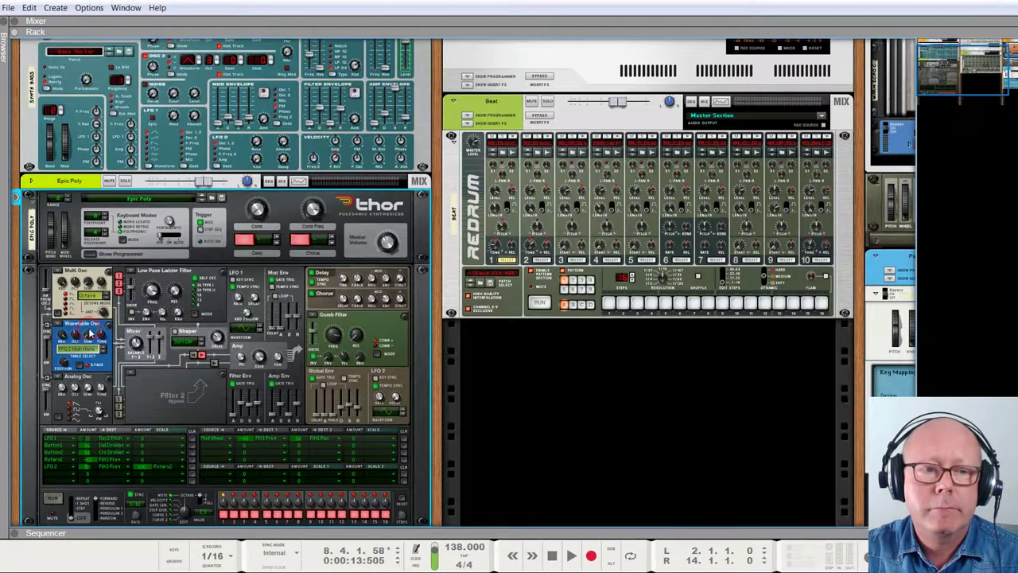
scroll(165, 367, "down", 2)
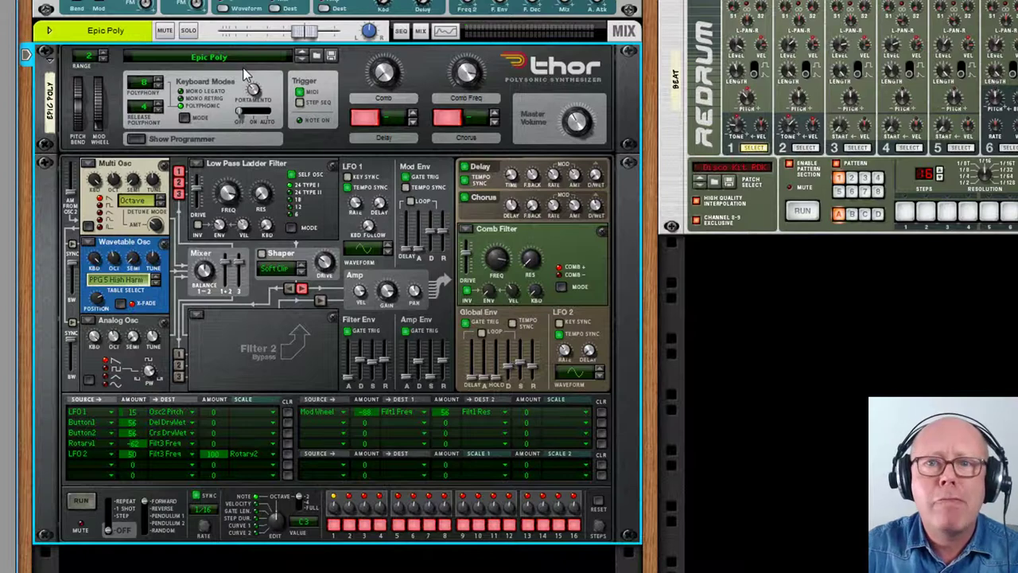
Reset the Thor device to its initial patch
right_click(431, 61)
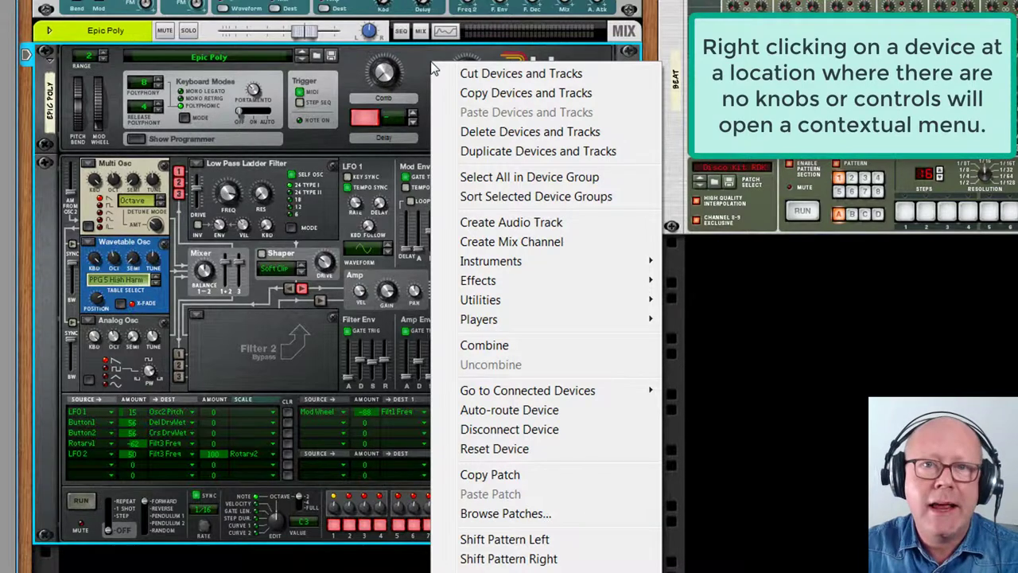
left_click(480, 450)
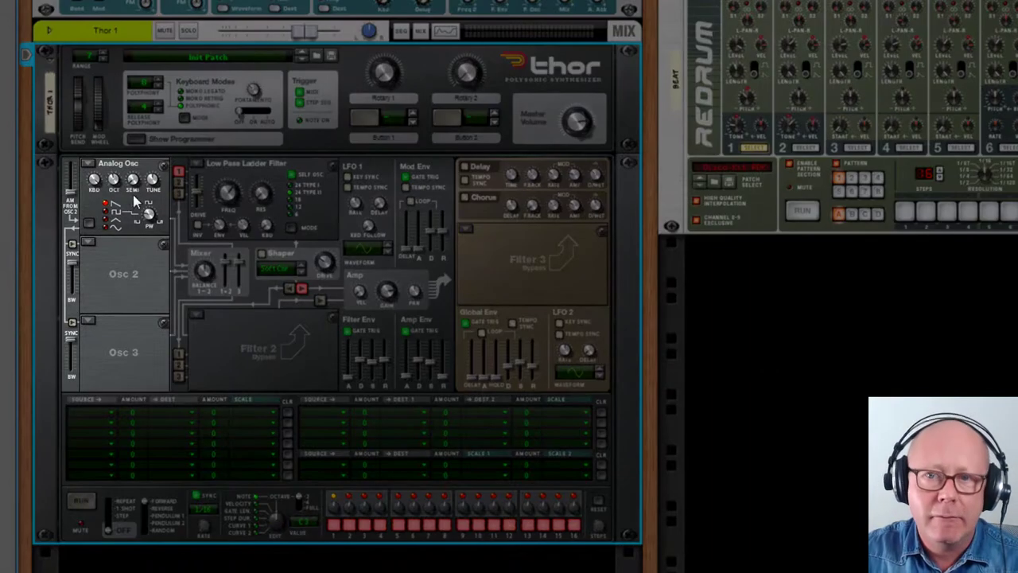
Load an Analog oscillator into Osc 2 and a Wavetable oscillator into Osc 3
left_click(89, 242)
left_click(104, 260)
left_click(88, 322)
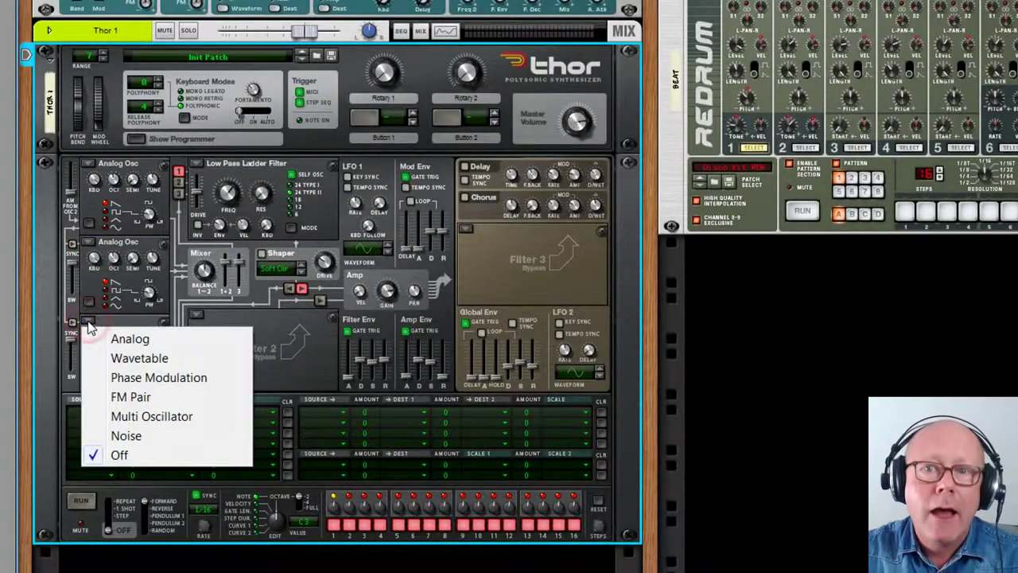
left_click(104, 358)
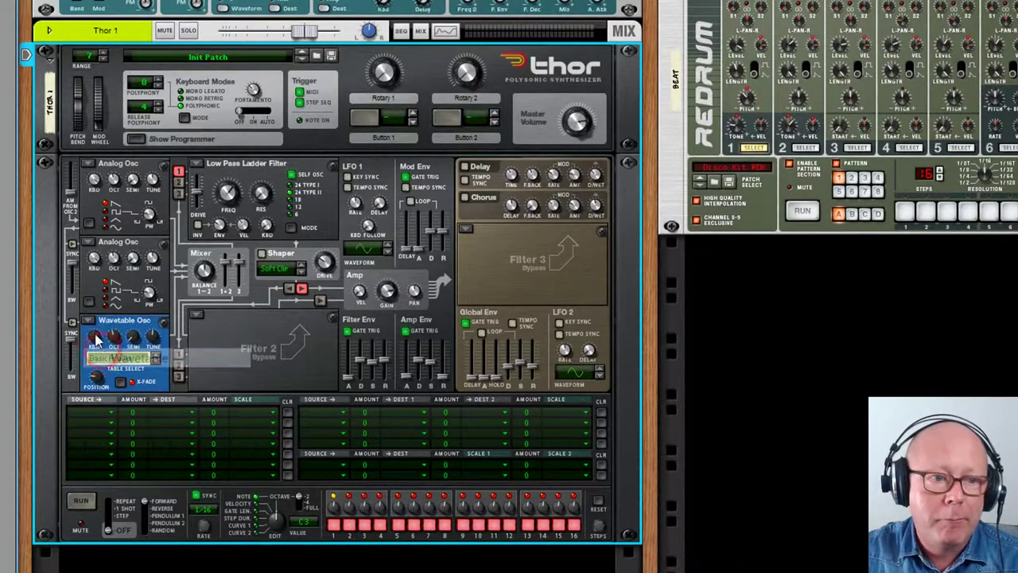
Switch Osc 2 to FM Pair, followed by Multi Oscillator
left_click(90, 242)
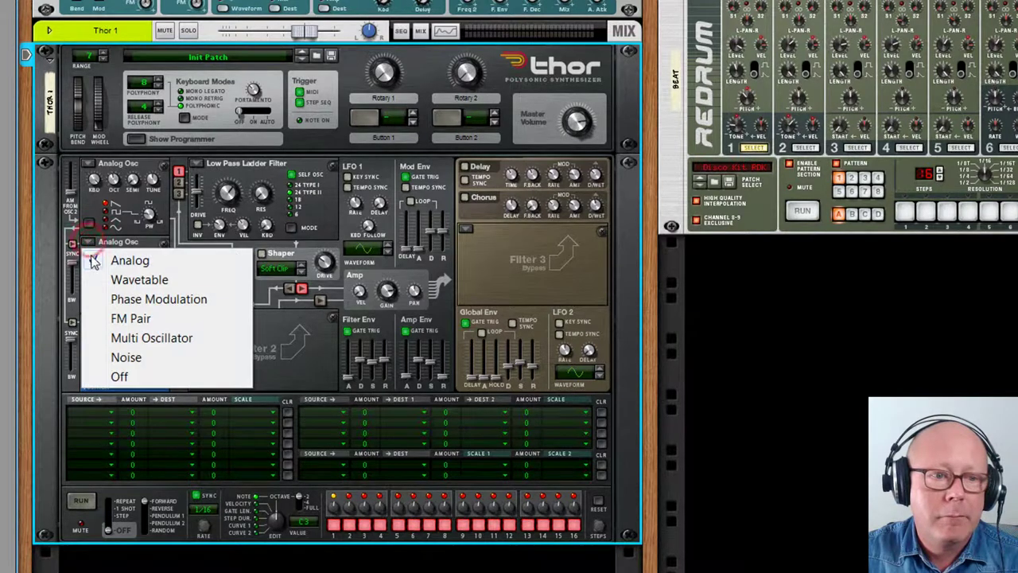
left_click(115, 318)
left_click(90, 242)
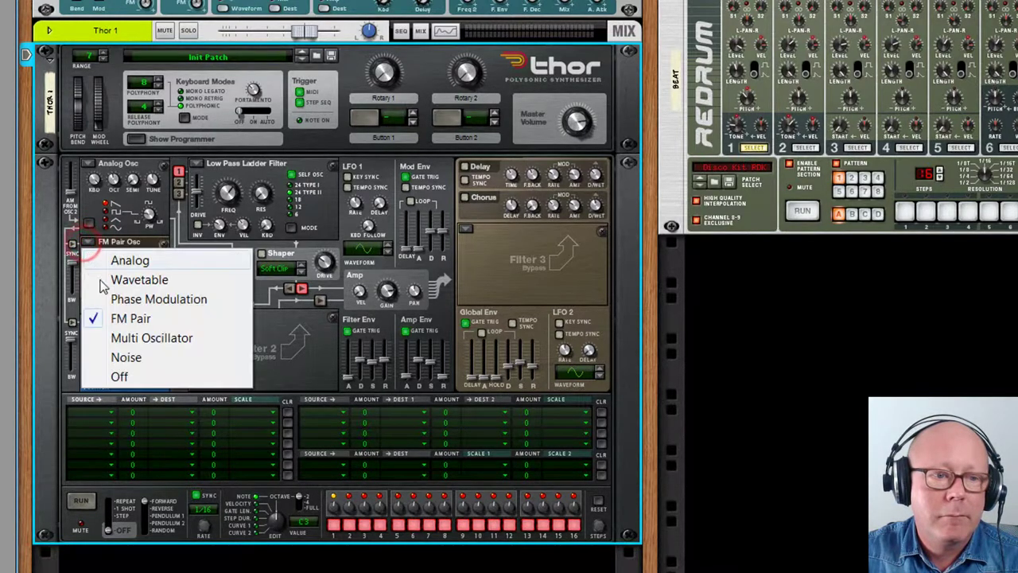
left_click(131, 338)
Turn Osc 3 off, try the Noise type in Osc 2, and turn Osc 2 off as well
left_click(90, 321)
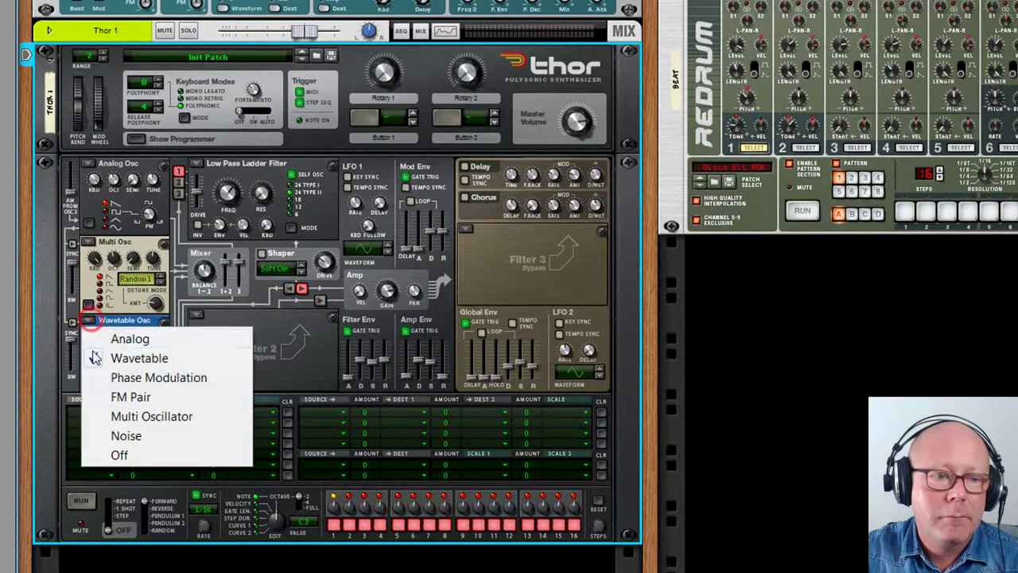
left_click(126, 455)
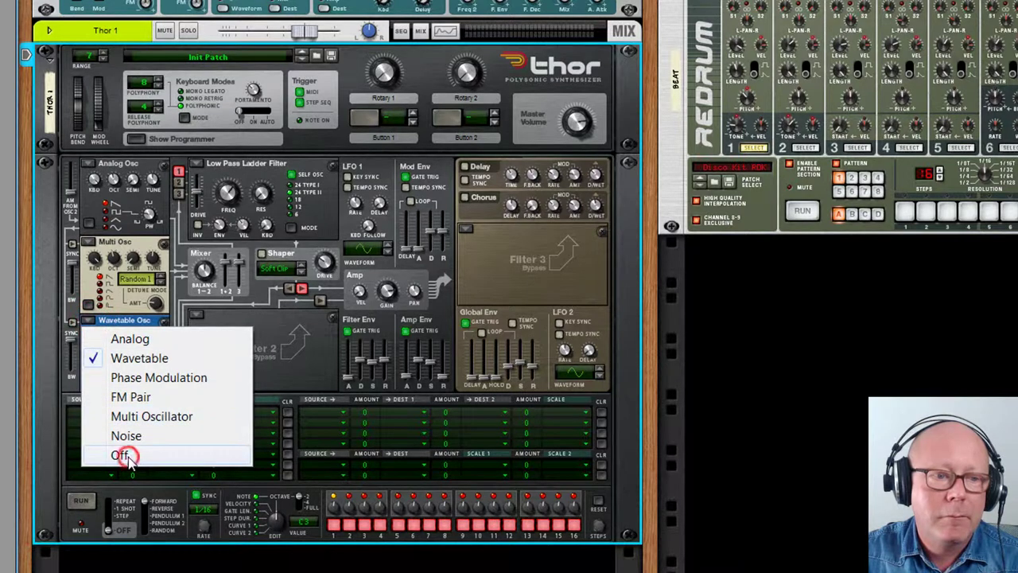
left_click(89, 242)
left_click(123, 358)
left_click(90, 243)
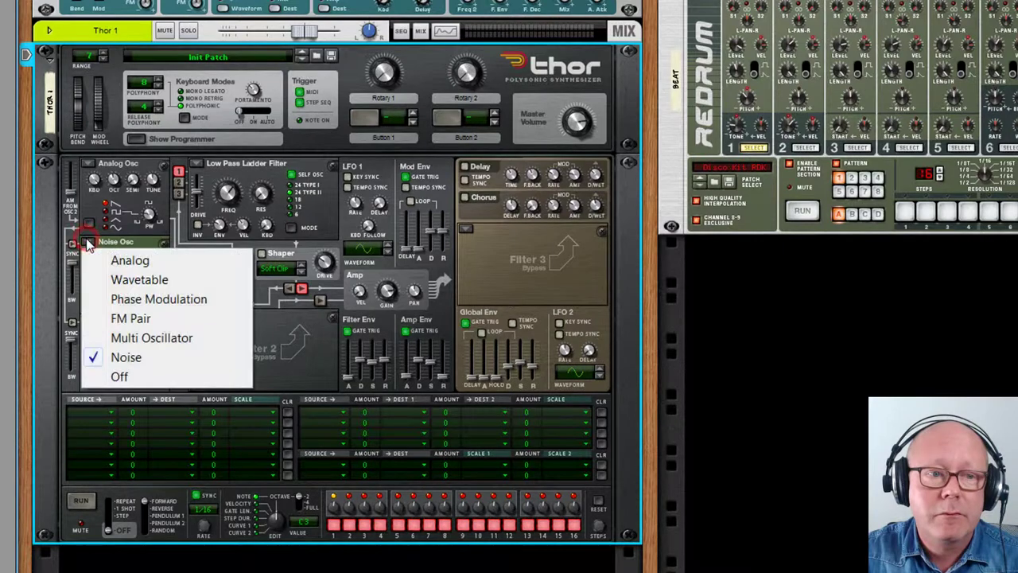
left_click(132, 378)
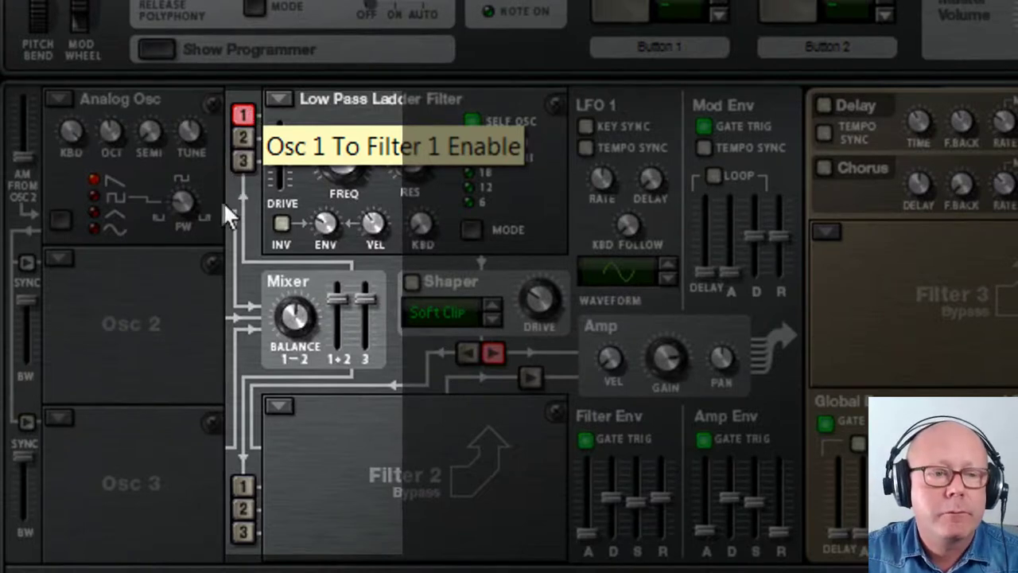
Load a Wavetable oscillator into Osc 2 and route it into Filter 1
left_click(61, 257)
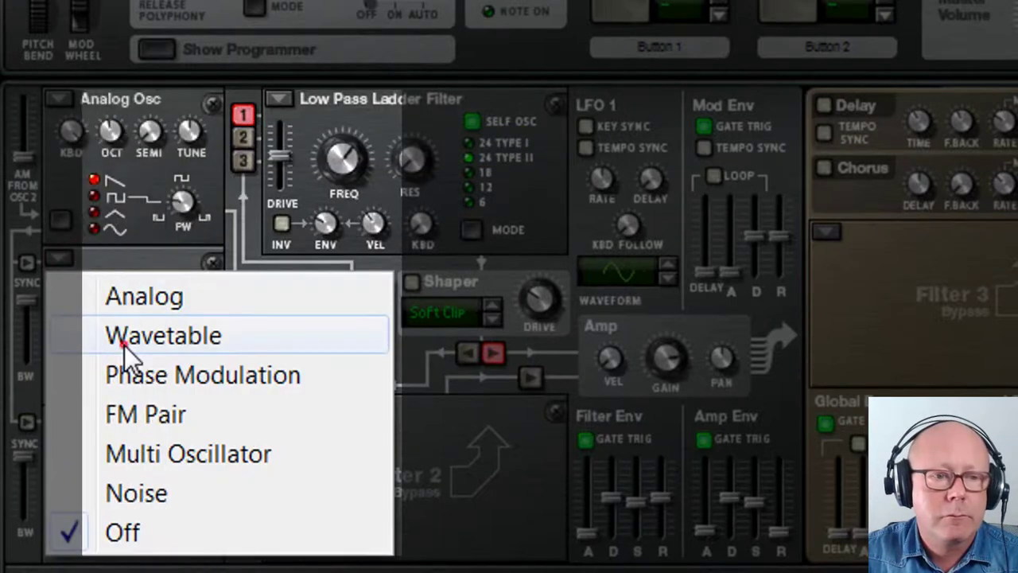
left_click(124, 345)
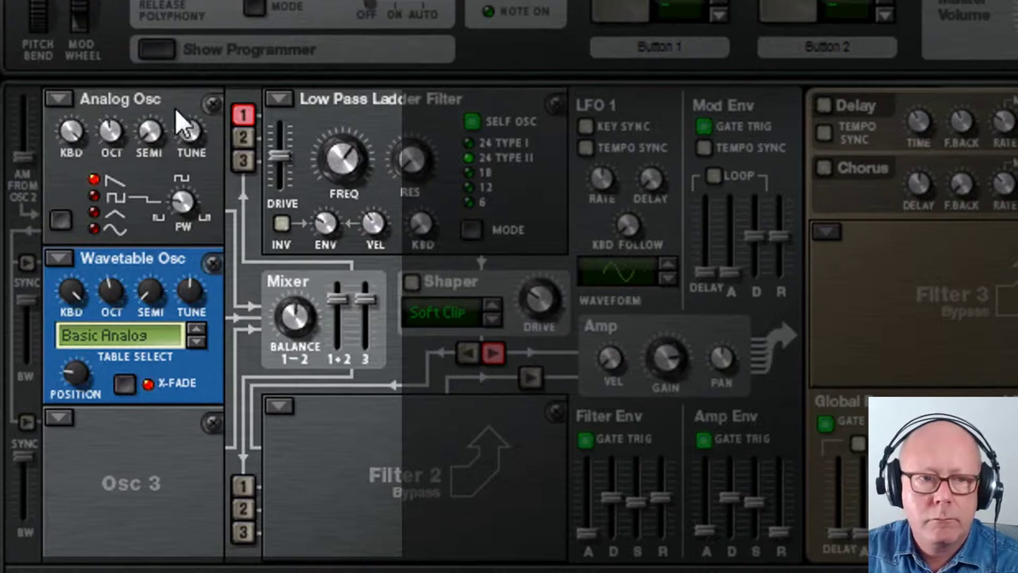
left_click(246, 140)
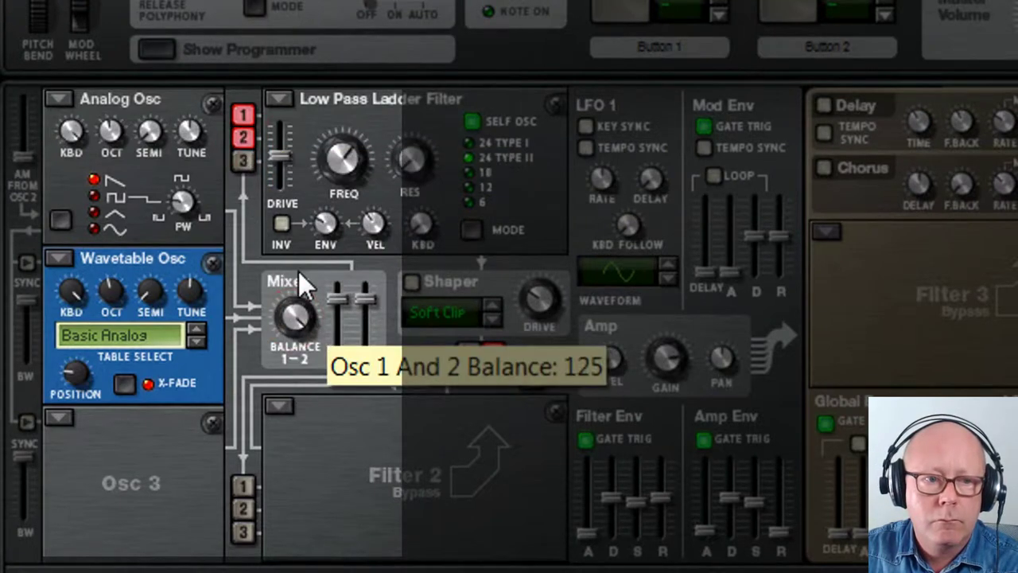
Sweep the Osc 1–2 mixer balance both ways and recentre it, and remove Osc 2 along with its Filter 1 routing
left_click_drag(308, 299, 315, 264)
left_click_drag(298, 309, 303, 388)
left_click(241, 137)
mouse_move(303, 350)
left_mouse_down()
mouse_move(306, 225)
mouse_move(306, 429)
mouse_move(308, 277)
mouse_move(301, 389)
mouse_move(298, 320)
mouse_move(300, 330)
left_mouse_up()
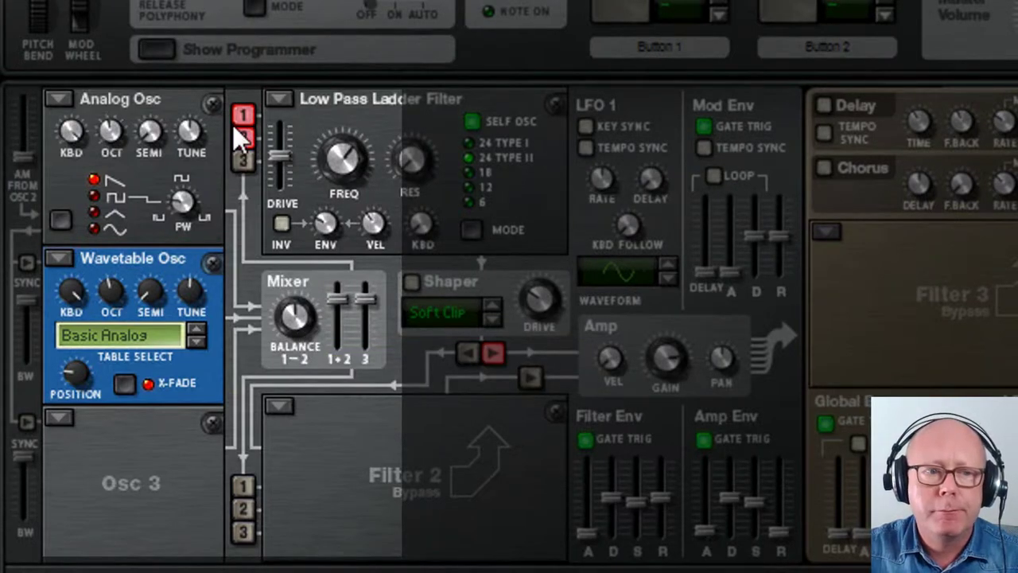
left_click(58, 258)
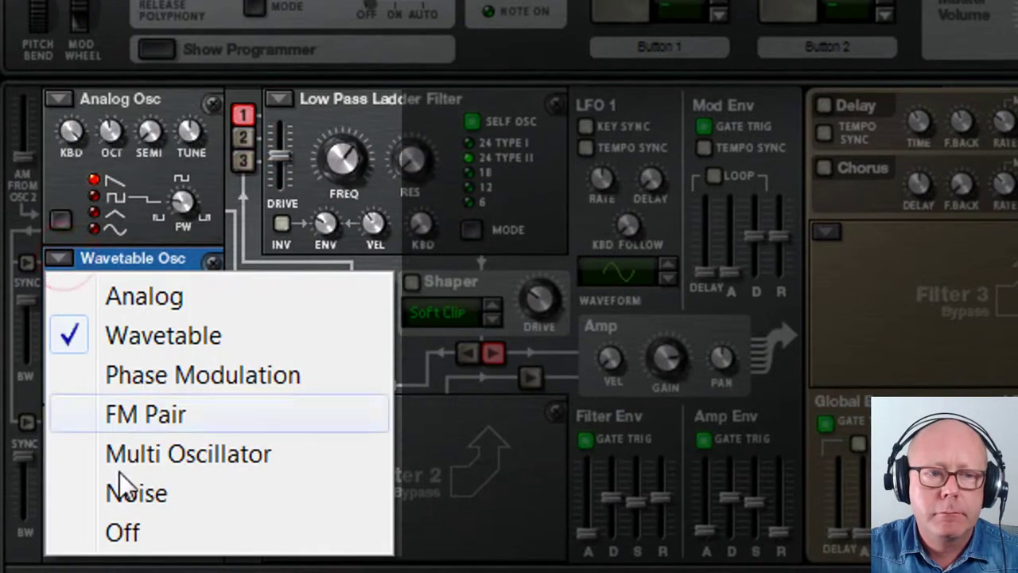
left_click(144, 533)
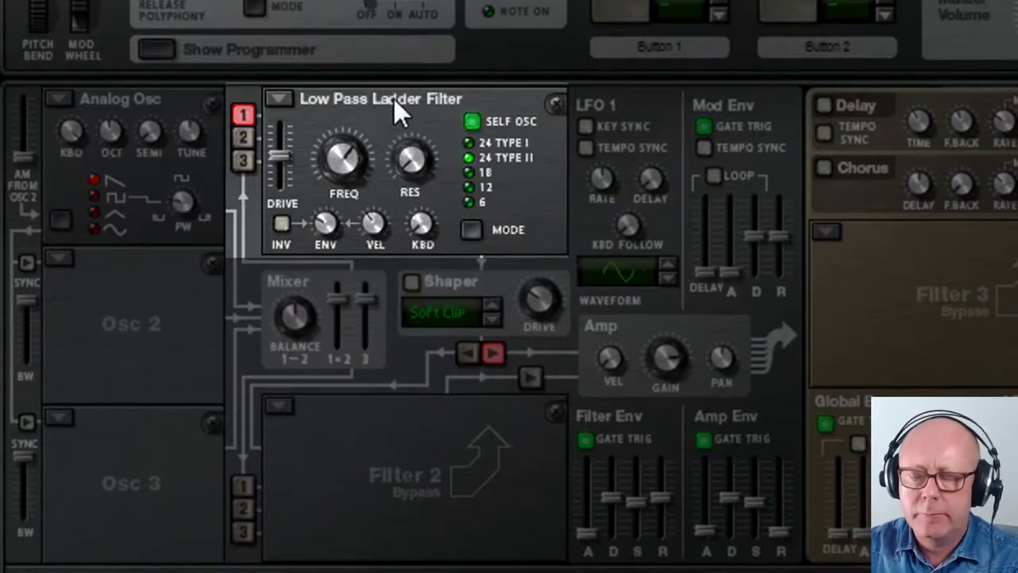
Adjust the Filter 1 frequency, switch the filter to State Variable, and raise its frequency to about 5.12 kHz
mouse_move(352, 159)
left_mouse_down()
mouse_move(353, 114)
mouse_move(339, 204)
mouse_move(338, 130)
mouse_move(337, 162)
left_mouse_up()
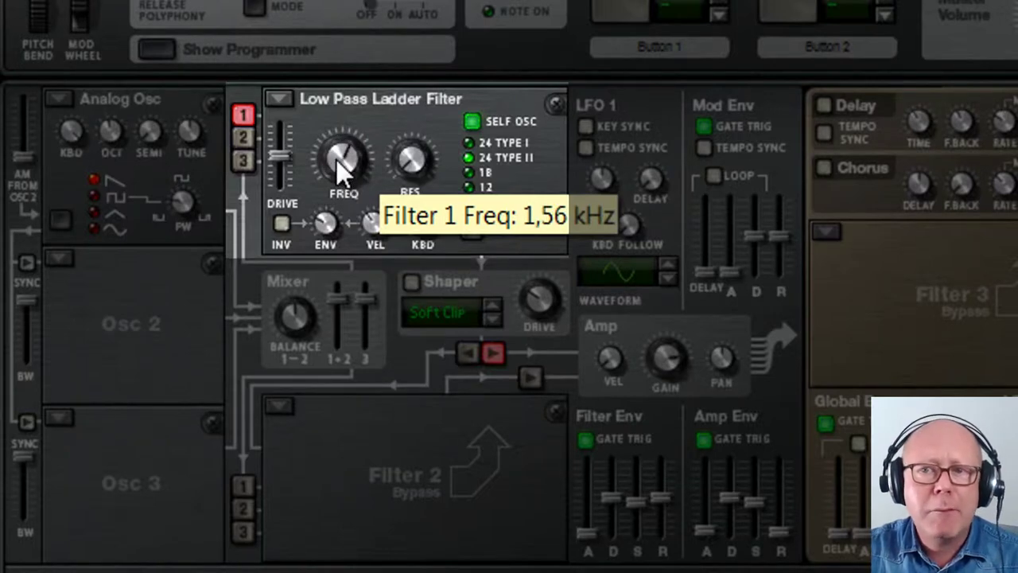
left_click(283, 97)
left_click(339, 191)
left_click_drag(347, 193, 368, 173)
Try the Comb type in Filter 1 and return it to Low Pass Ladder
left_click(280, 99)
left_click(326, 214)
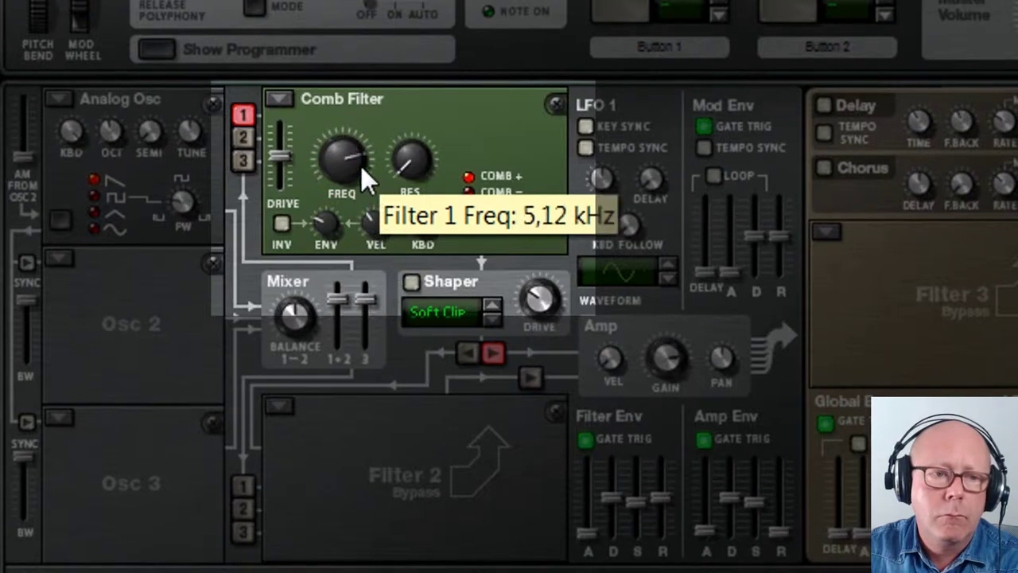
left_click(284, 101)
left_click(300, 132)
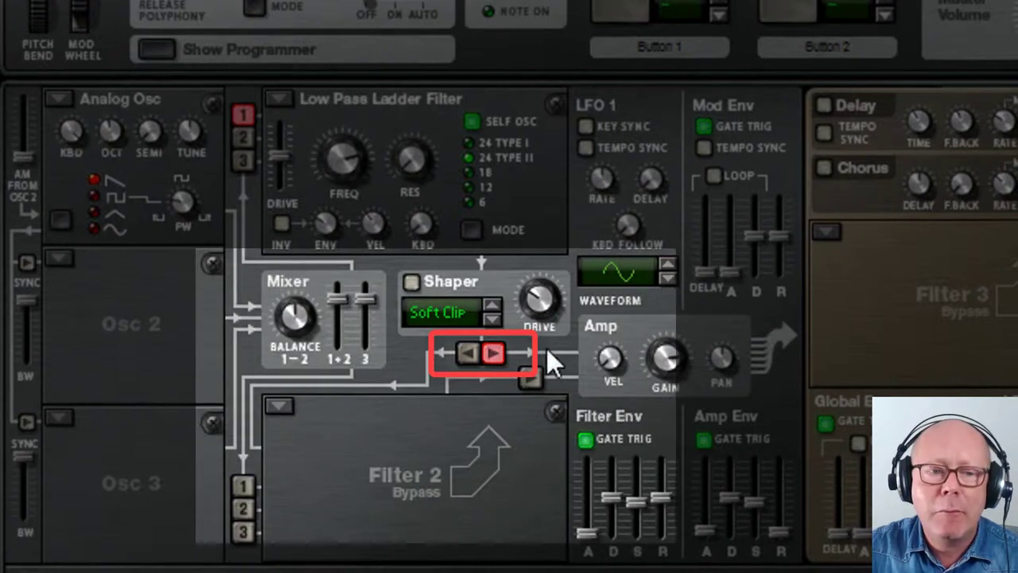
Route the Shaper output towards Filter 2 and set Filter 2 to Low Pass Ladder
left_click(468, 353)
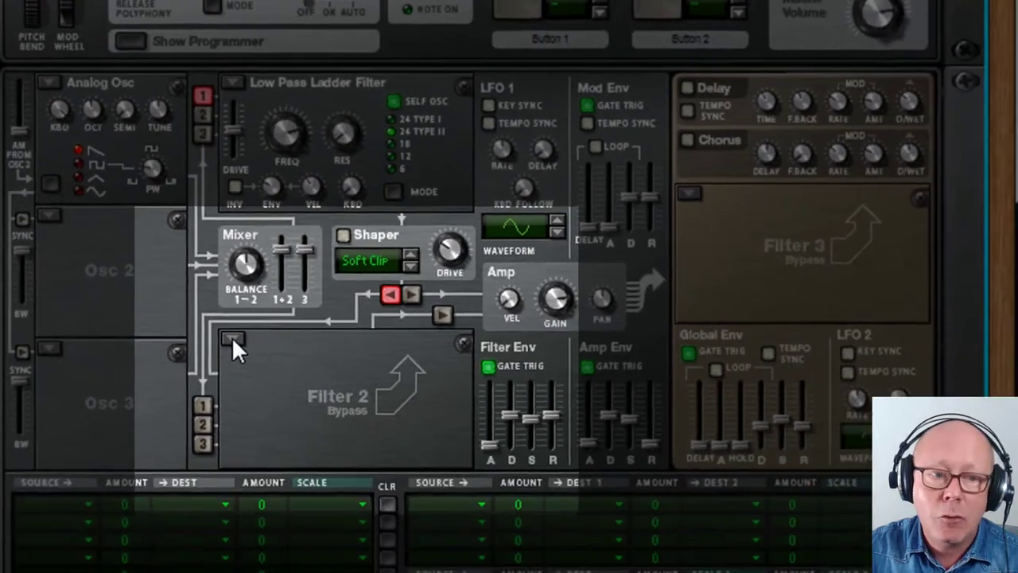
left_click(265, 386)
left_click(284, 427)
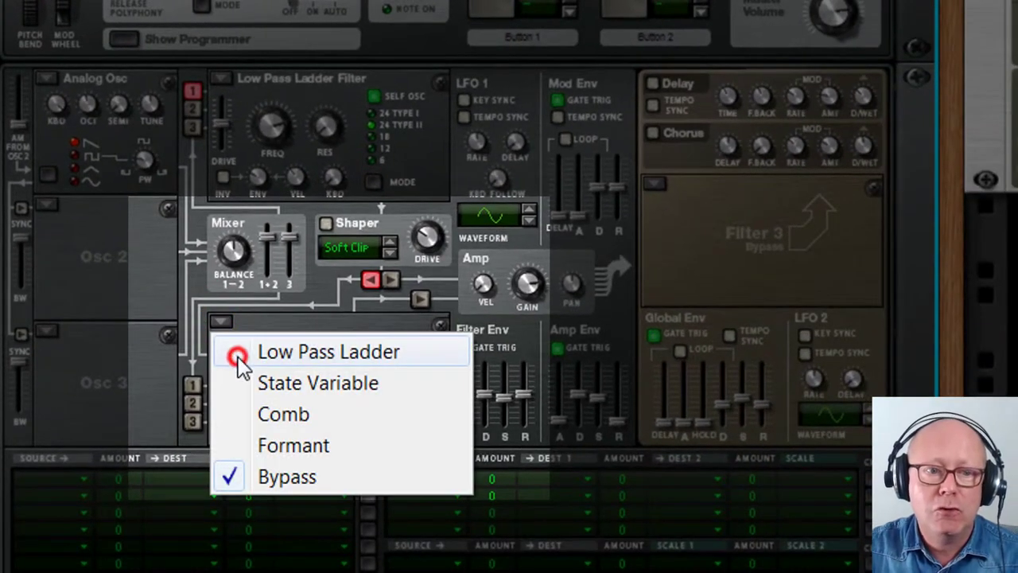
Try the State Variable type in Filter 2 and return it to Bypass
left_click(220, 321)
left_click(244, 384)
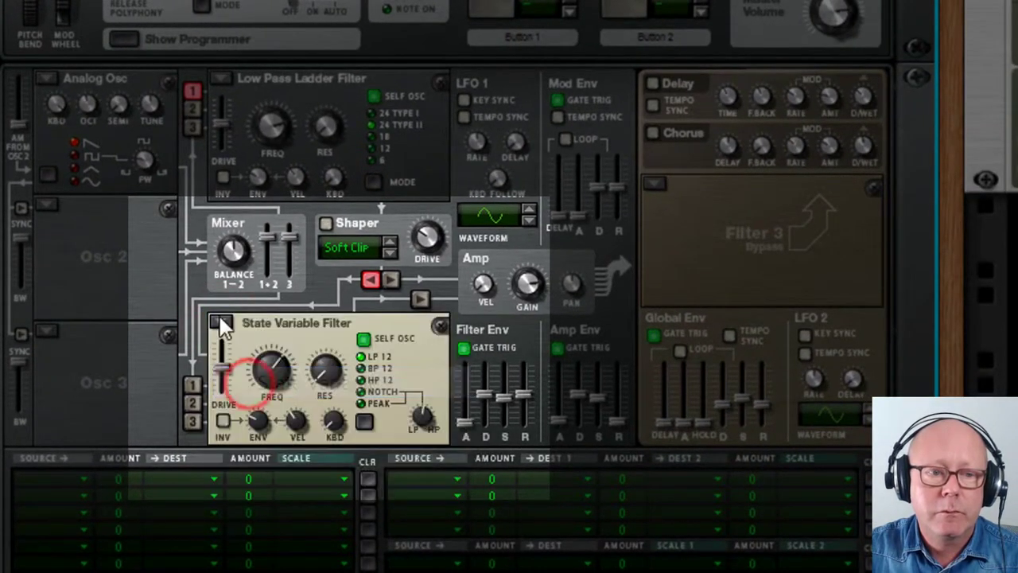
left_click(222, 322)
left_click(267, 476)
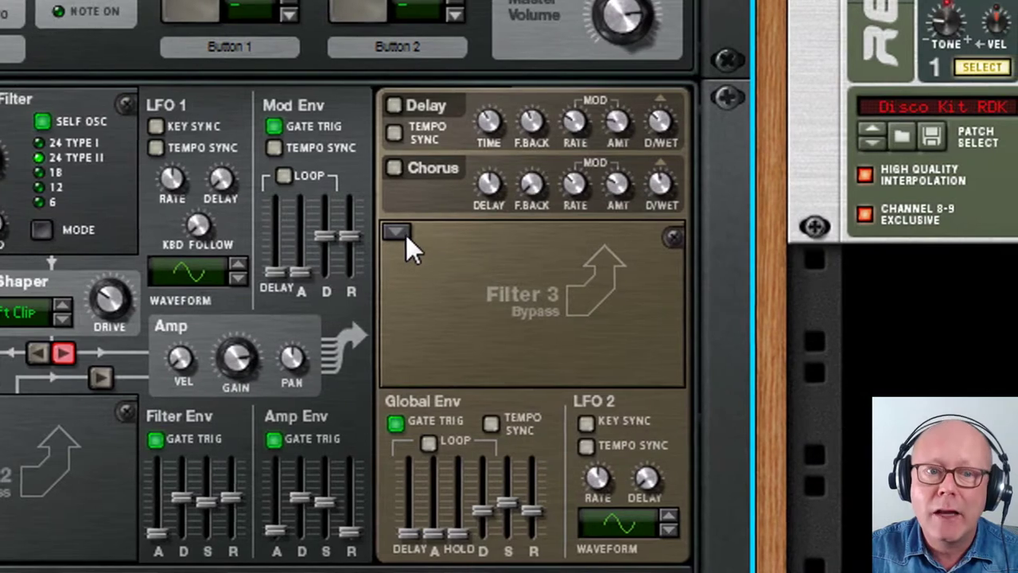
Try the Low Pass Ladder and State Variable types in Filter 3 and return it to Bypass
left_click(650, 231)
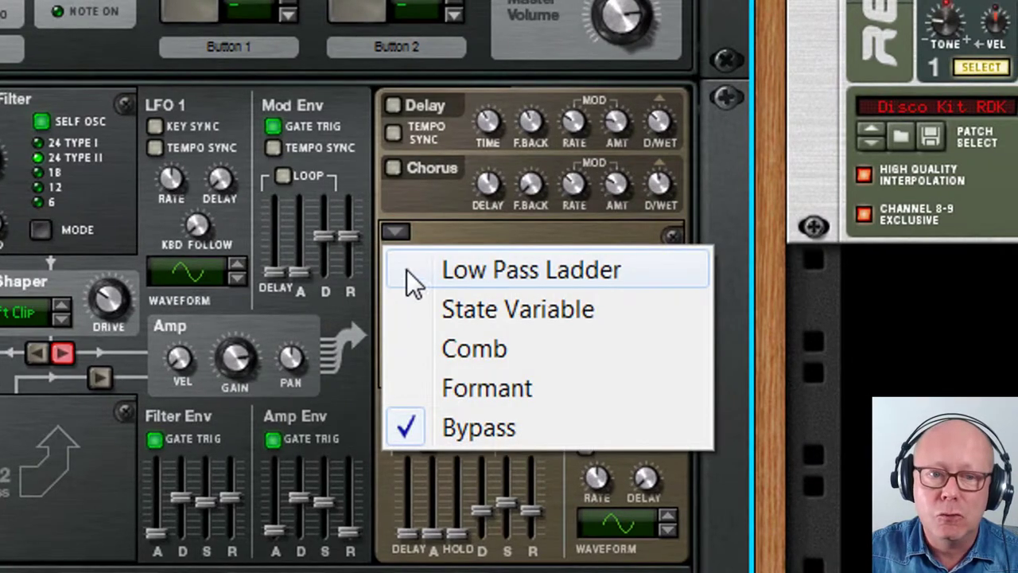
left_click(406, 270)
left_click(401, 239)
left_click(411, 304)
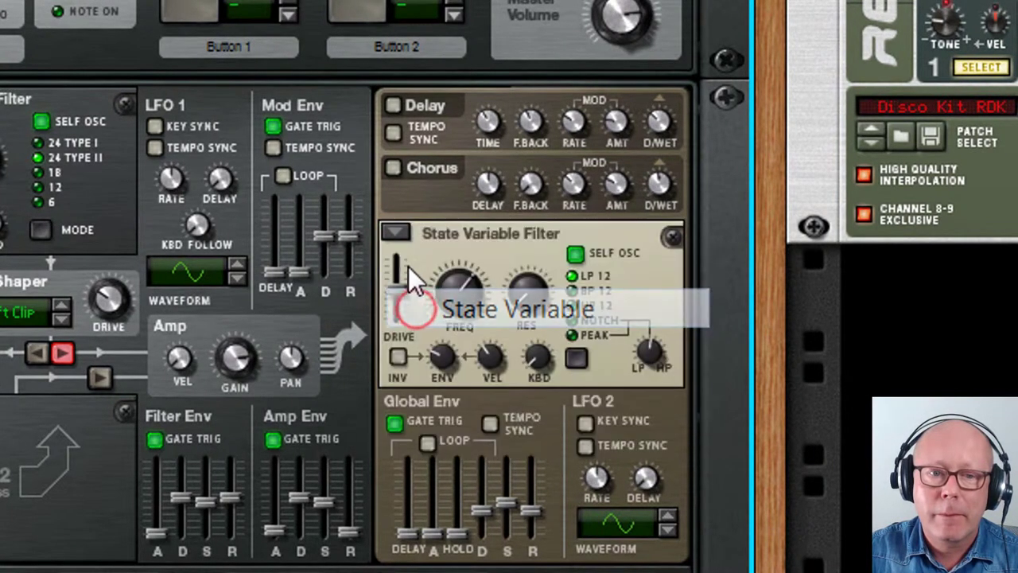
left_click(397, 235)
left_click(449, 434)
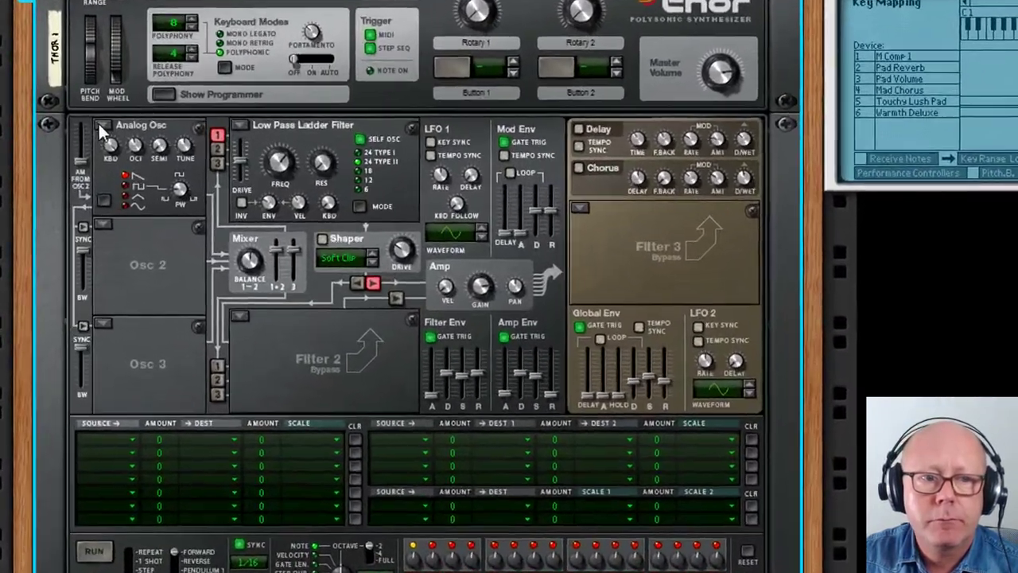
Change Osc 1 to a Noise oscillator and set its noise type to White
left_click(103, 128)
left_click(124, 274)
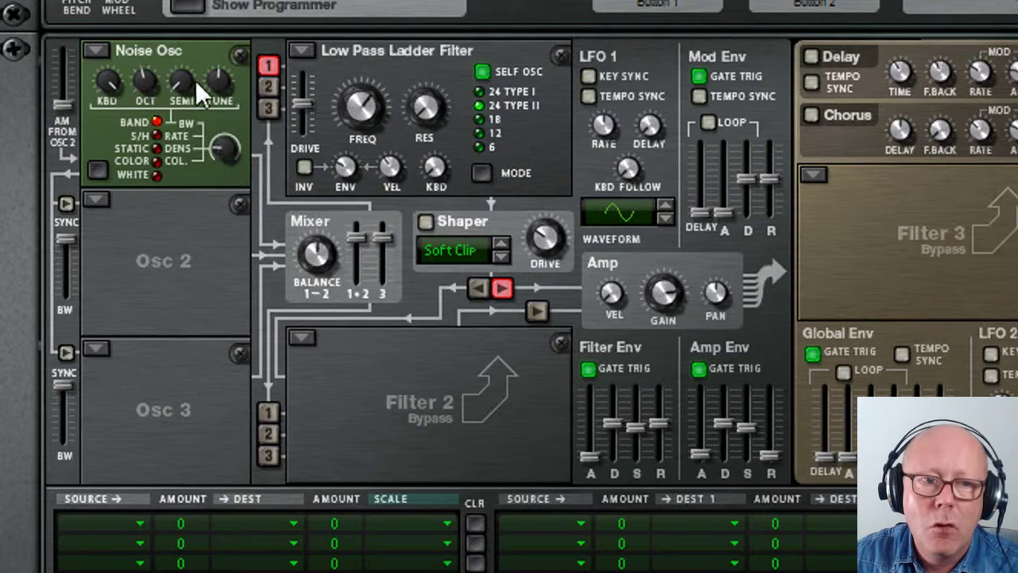
left_click(157, 175)
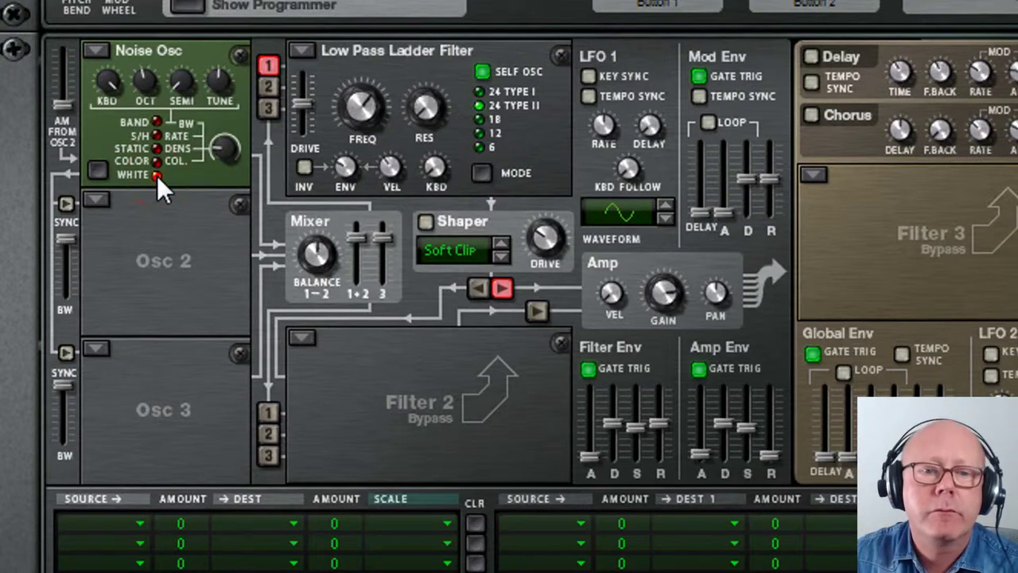
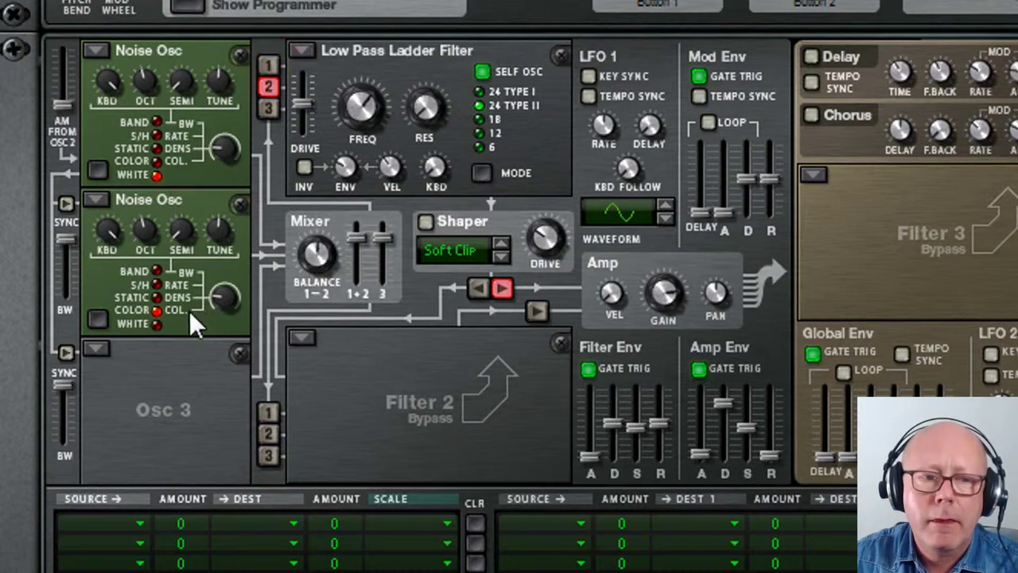
Route Osc 1 into Filter 1 alongside Osc 2 and adjust the mixer balance between the two noise oscillators
left_click(269, 64)
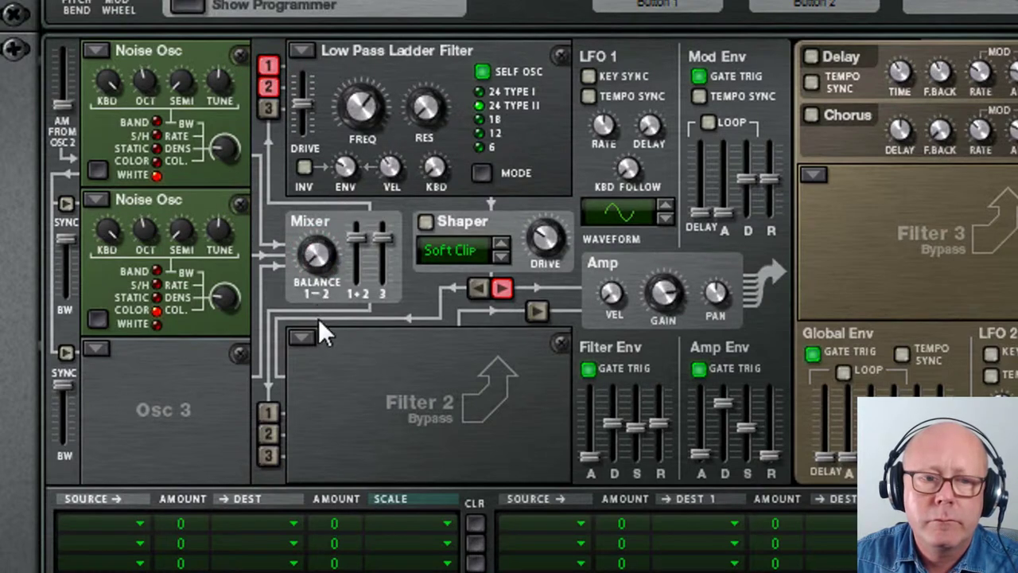
left_click_drag(323, 253, 326, 278)
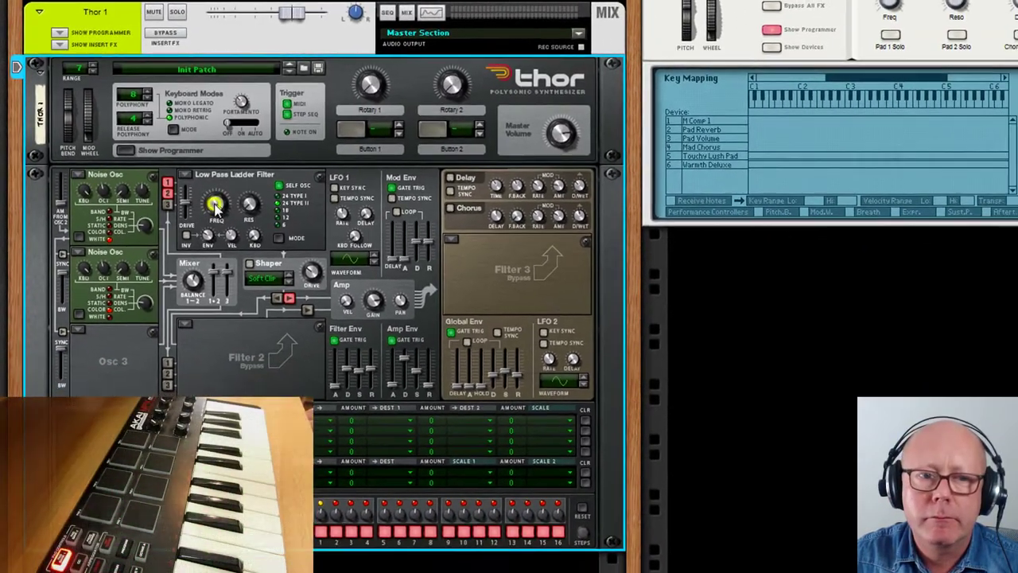
Map the Filter 1 frequency to the MIDI keyboard's Mod Wheel with a remote override
right_click(233, 220)
left_click(225, 286)
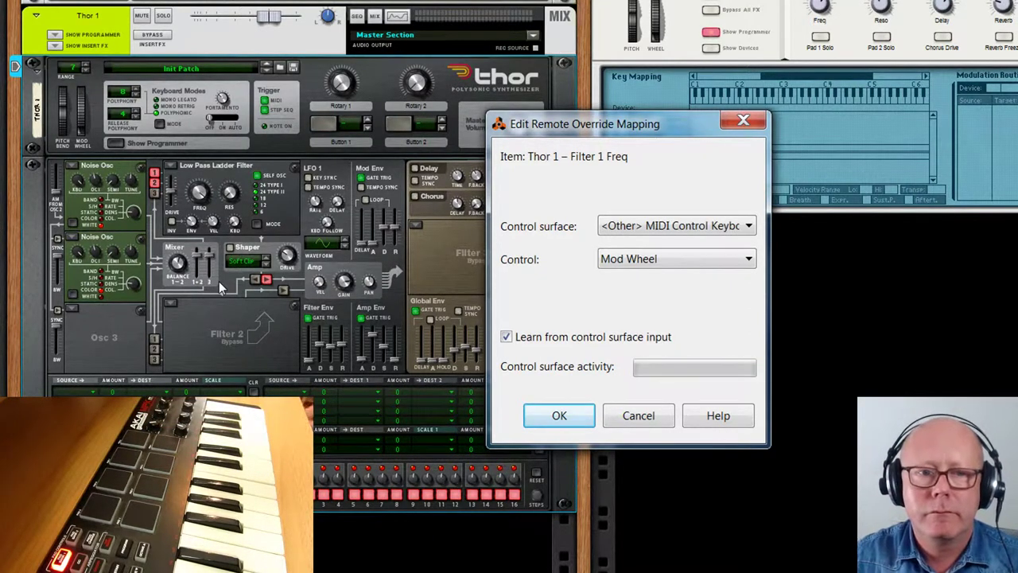
left_click(555, 415)
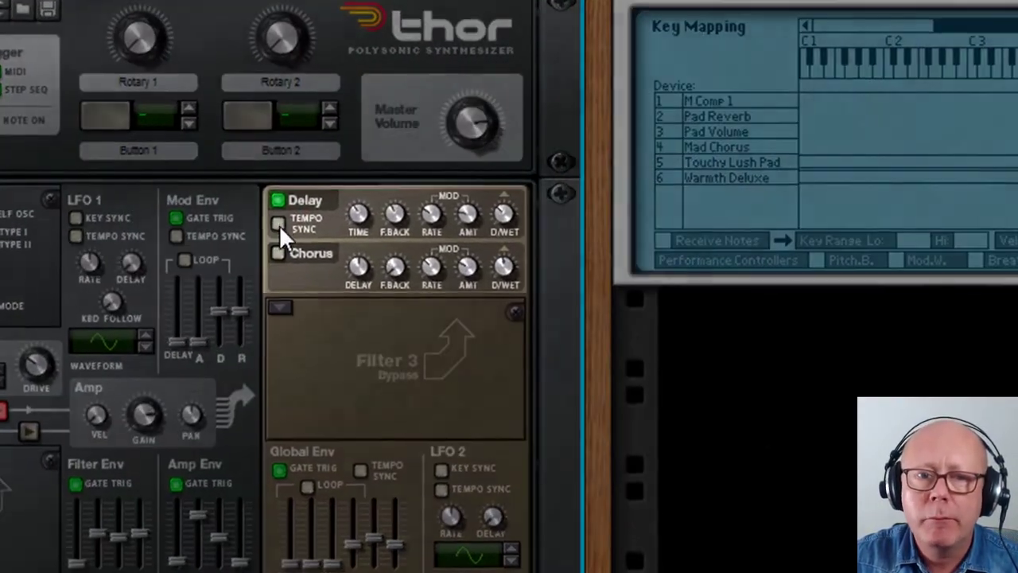
Enable tempo sync on Thor's Delay effect and adjust its delay time
left_click(279, 224)
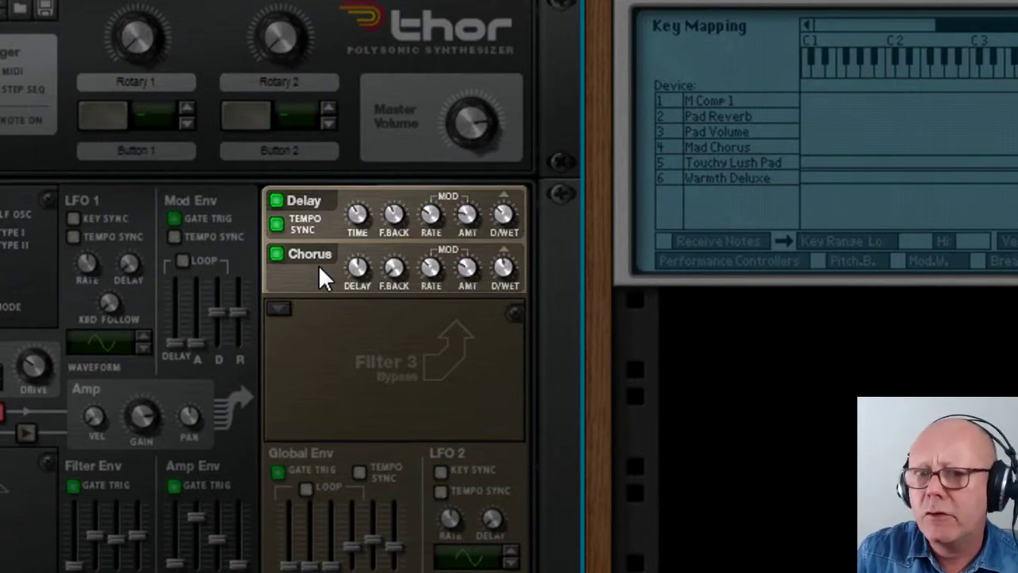
left_click_drag(355, 220, 352, 233)
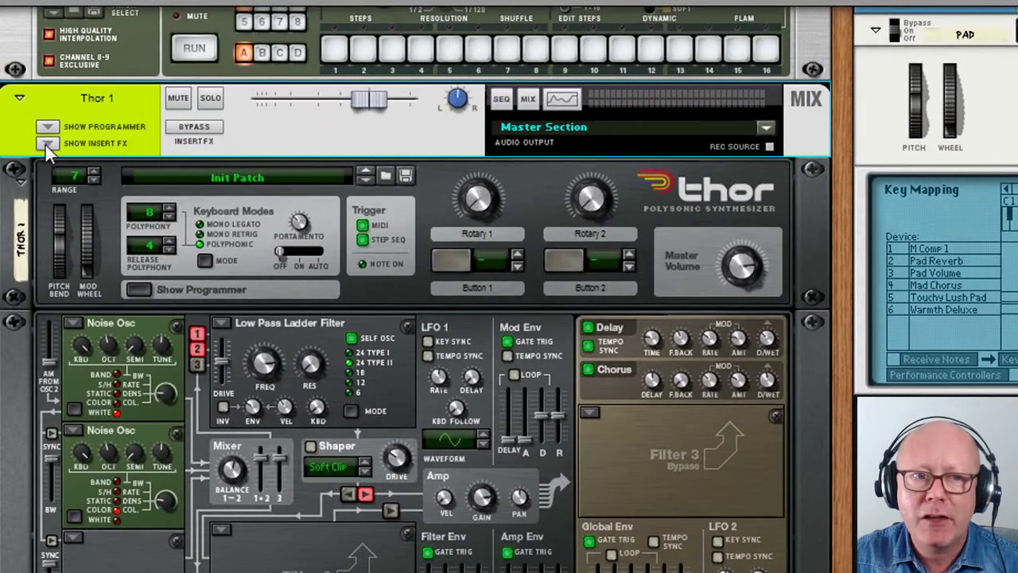
Show the insert FX section of the Thor 1 mix channel
left_click(46, 144)
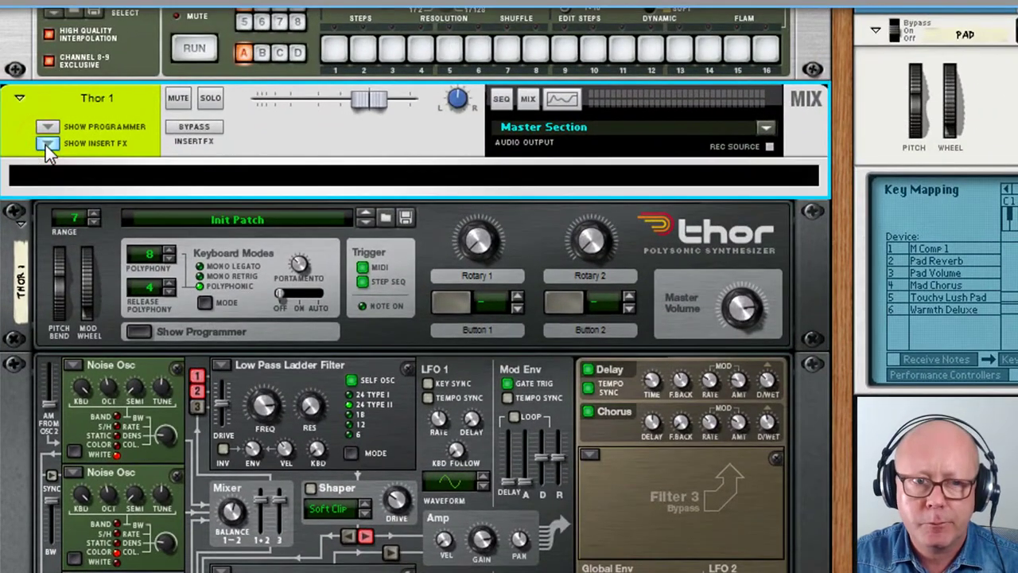